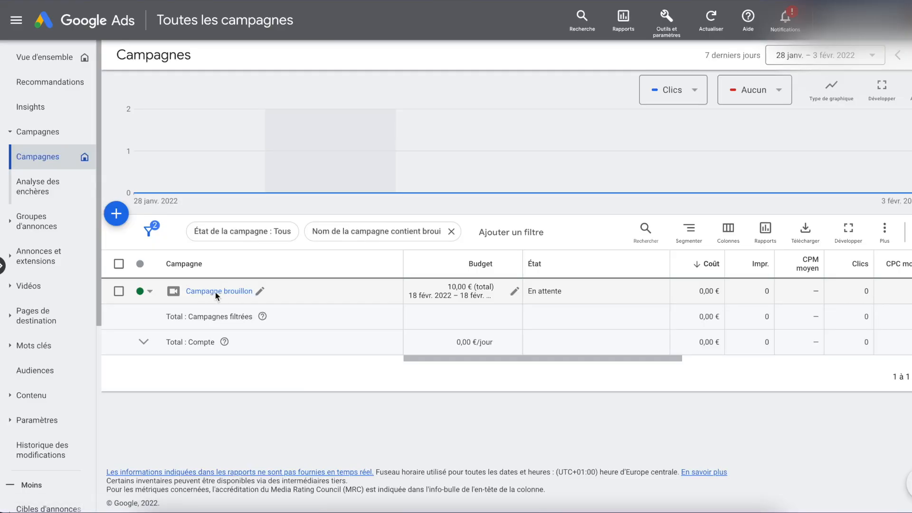
Step: Open the content placements page (Emplacements) of the "Campagne brouillon" campaign
click(215, 292)
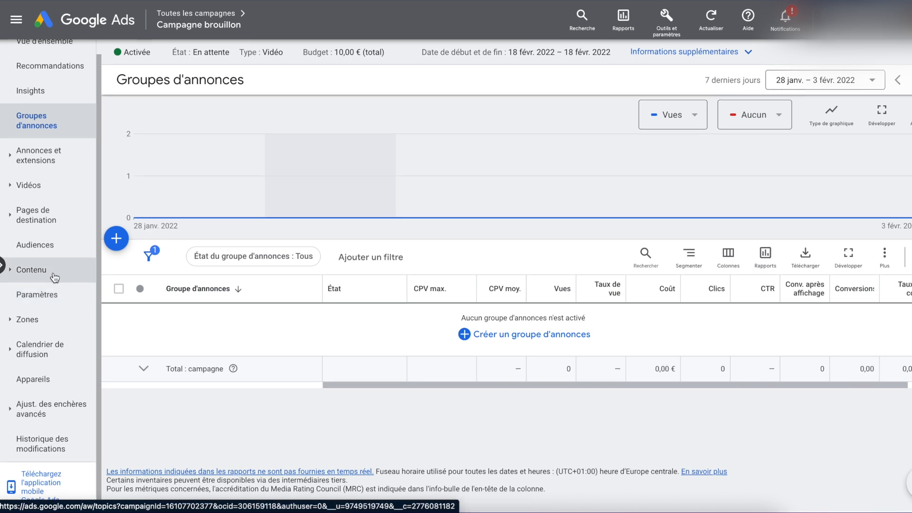
click(35, 275)
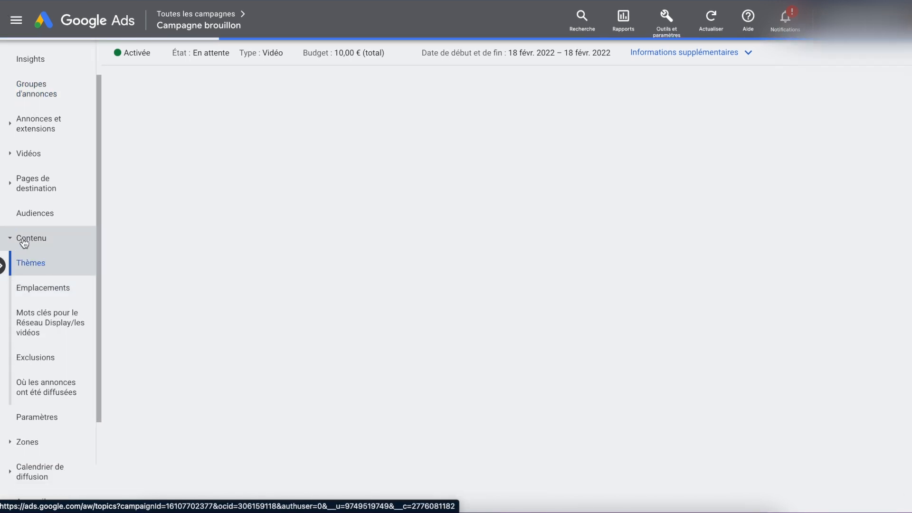
click(45, 296)
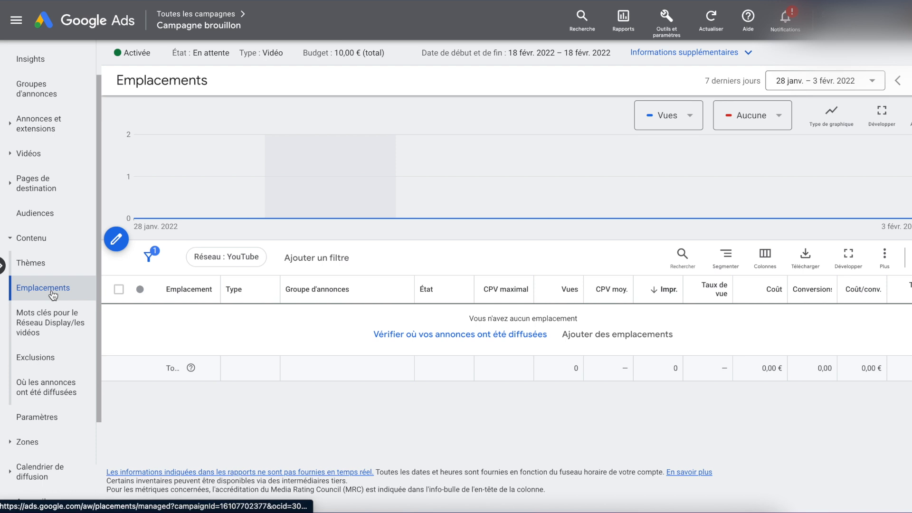
Step: Start editing the placements and choose the "Campagne brouillon" ad group as their target
click(125, 242)
click(276, 91)
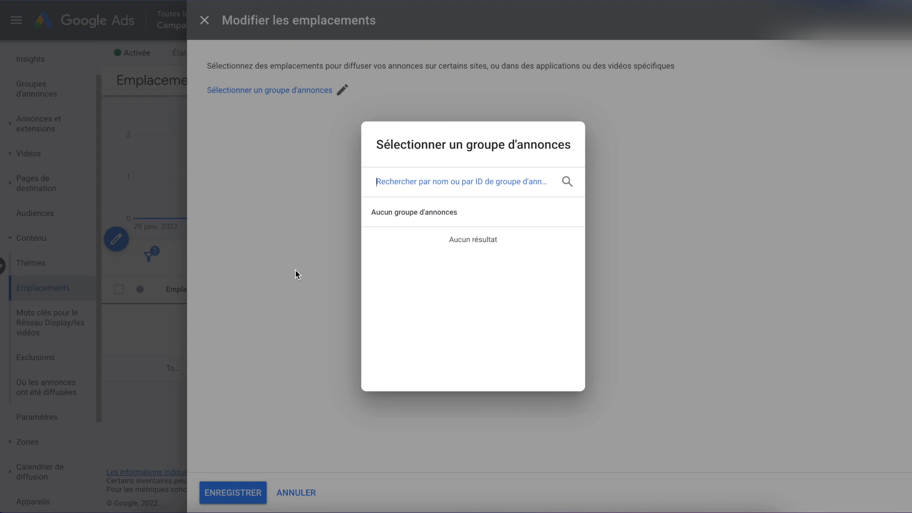
click(107, 280)
click(307, 504)
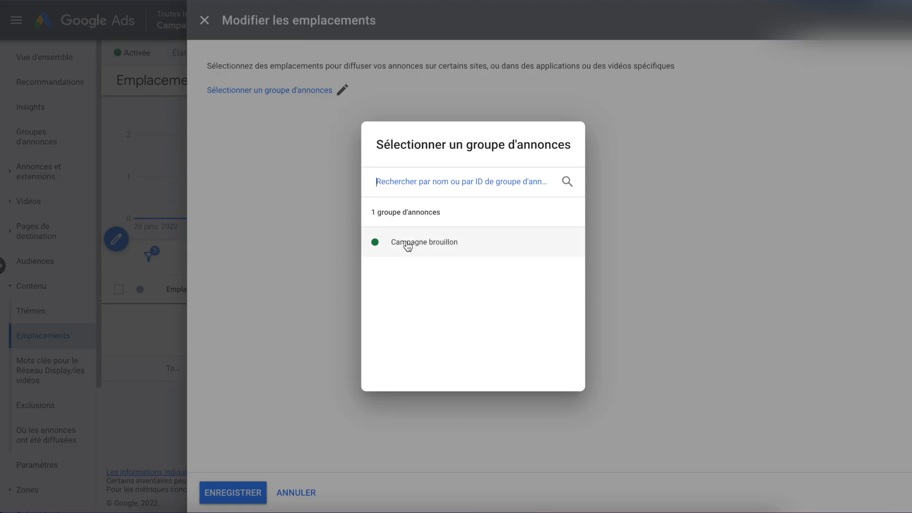
click(418, 244)
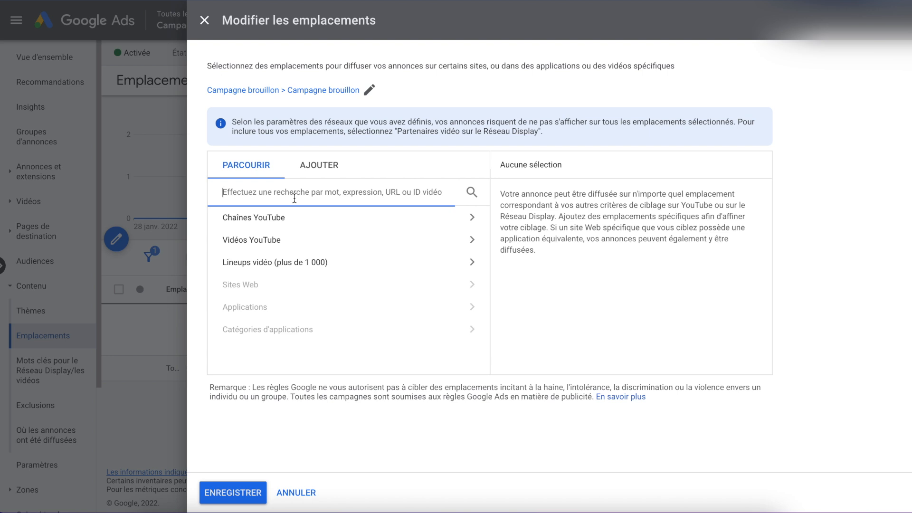
Step: Try adding the "Top 8 Des Meilleures Idées De Business À Lancer En 2022" YouTube video via the search "idée de business", and discard the changes
text(idée de business)
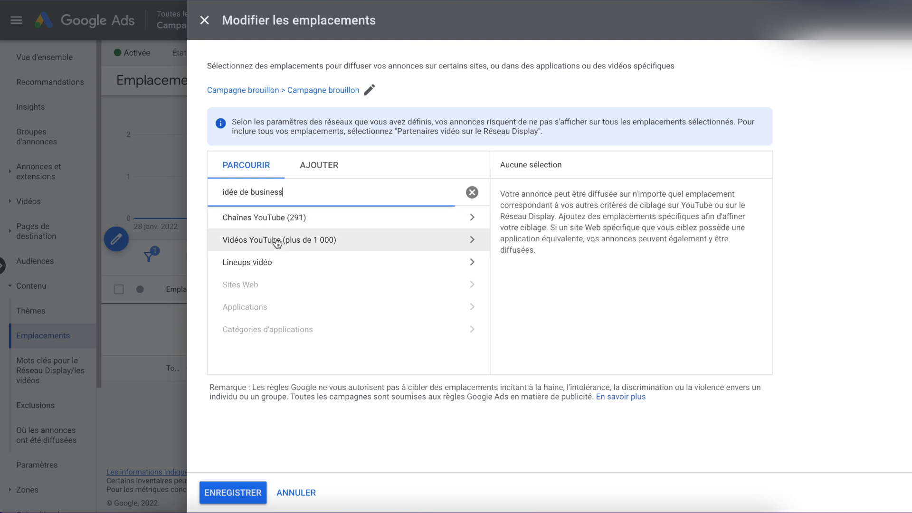
click(278, 247)
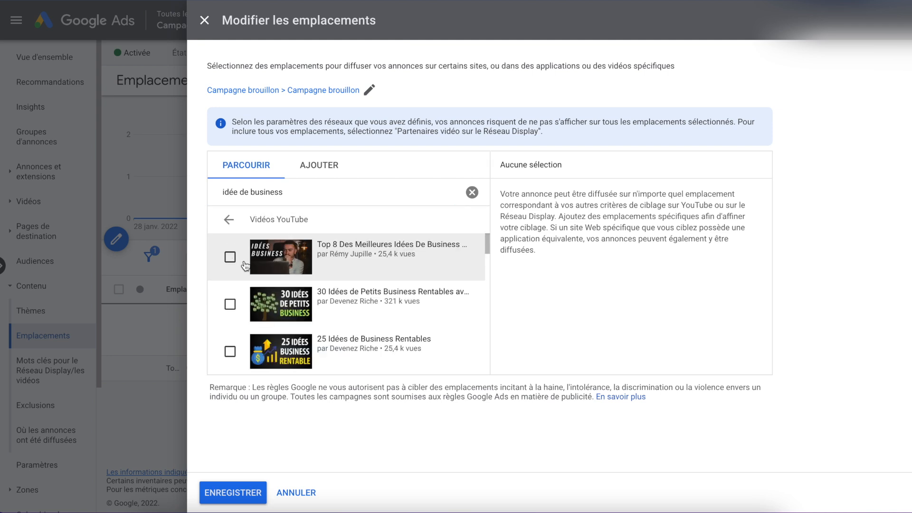
click(230, 257)
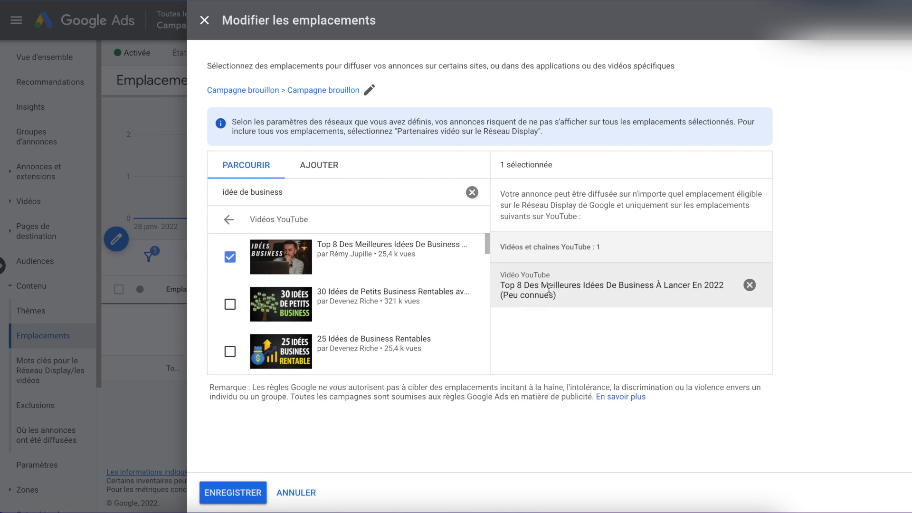
click(299, 493)
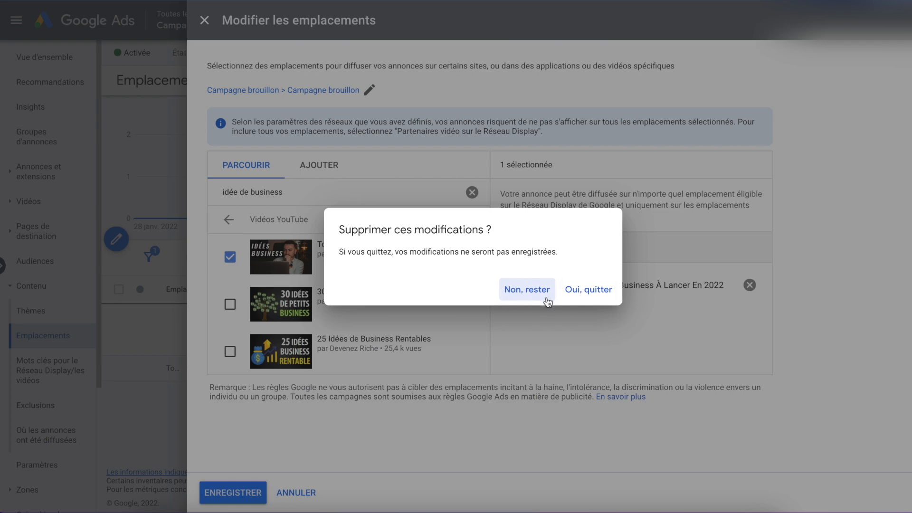
click(588, 289)
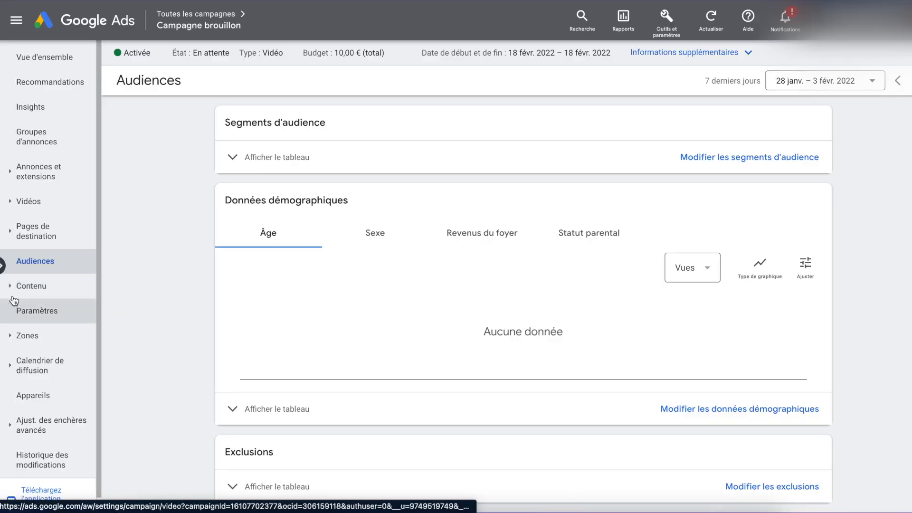
Step: Start editing the campaign's audience segments and choose the "Campagne brouillon" ad group
click(269, 167)
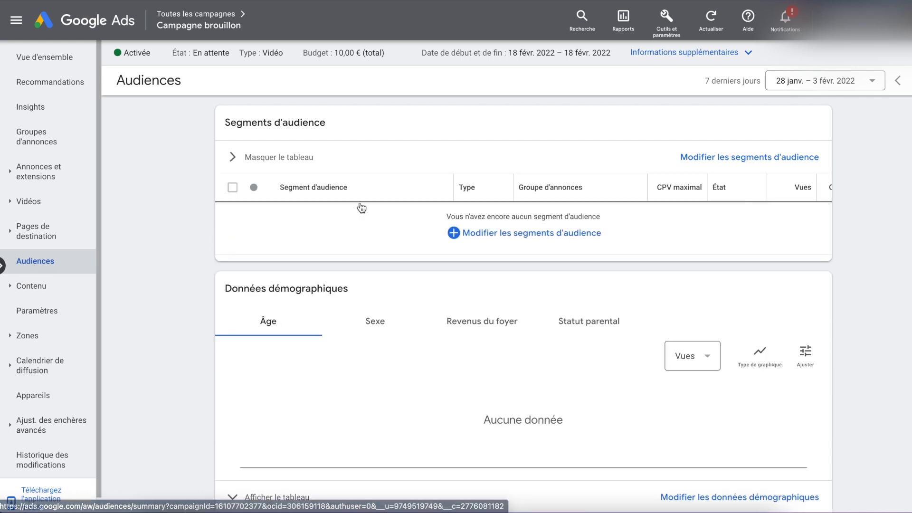
click(471, 269)
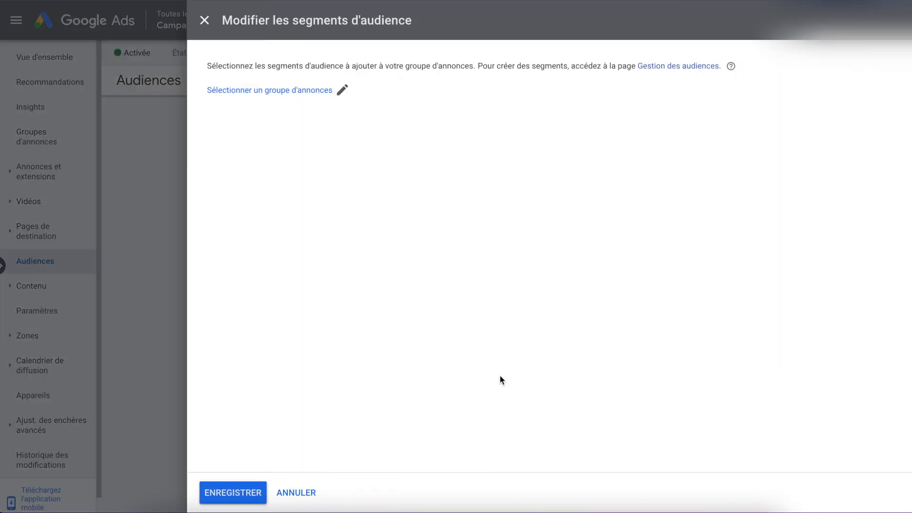
click(276, 89)
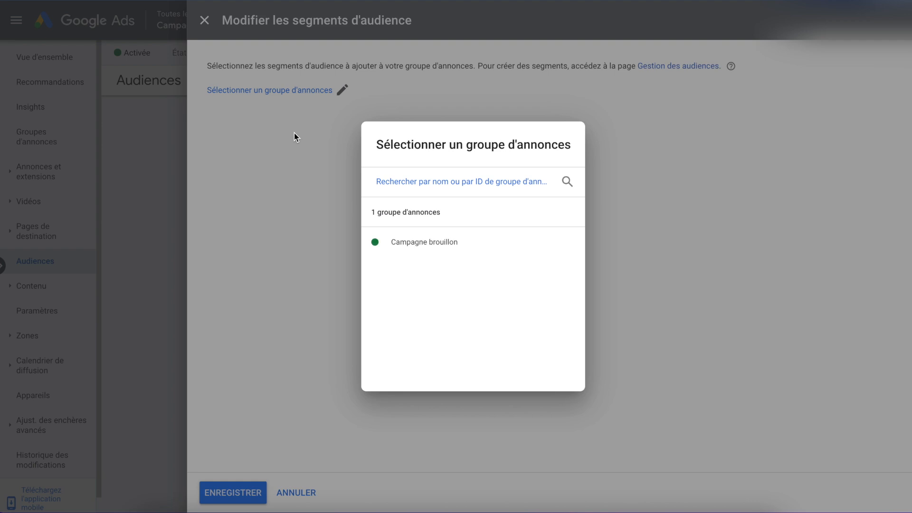
click(390, 251)
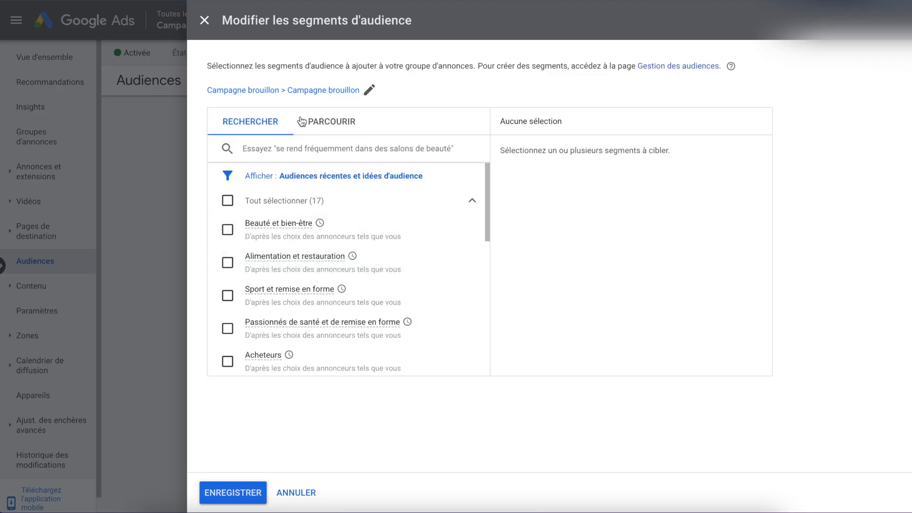
Step: Search segments for "bourse" and select information sur le cours de la bourse, actions boursières, achat d'actions, investissement en bourse, action boursière and analyses boursières
click(312, 150)
text(bourse)
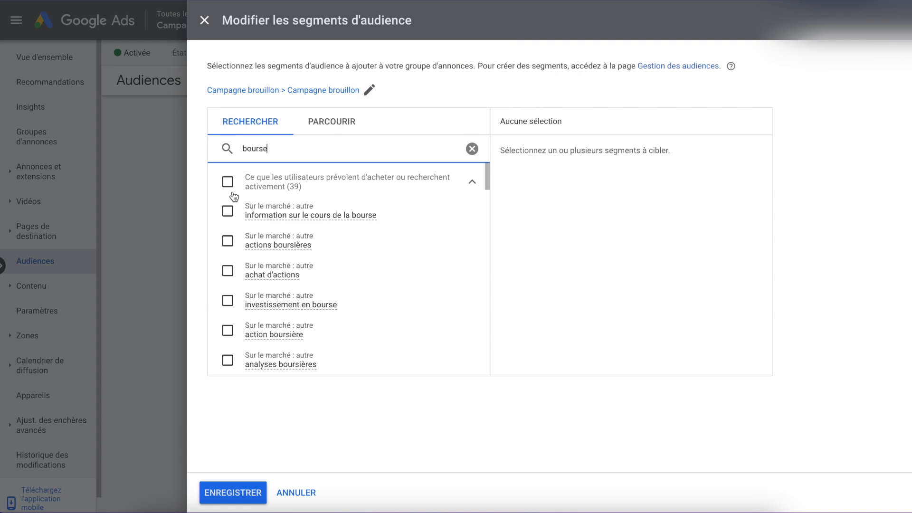
scroll(258, 219, down, 1)
scroll(262, 237, up, 1)
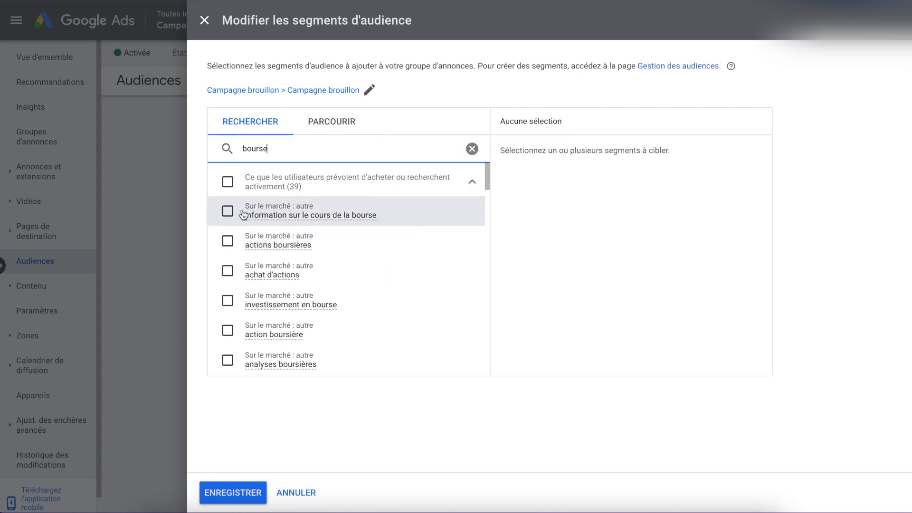
click(228, 212)
click(228, 241)
click(227, 271)
click(228, 330)
click(228, 300)
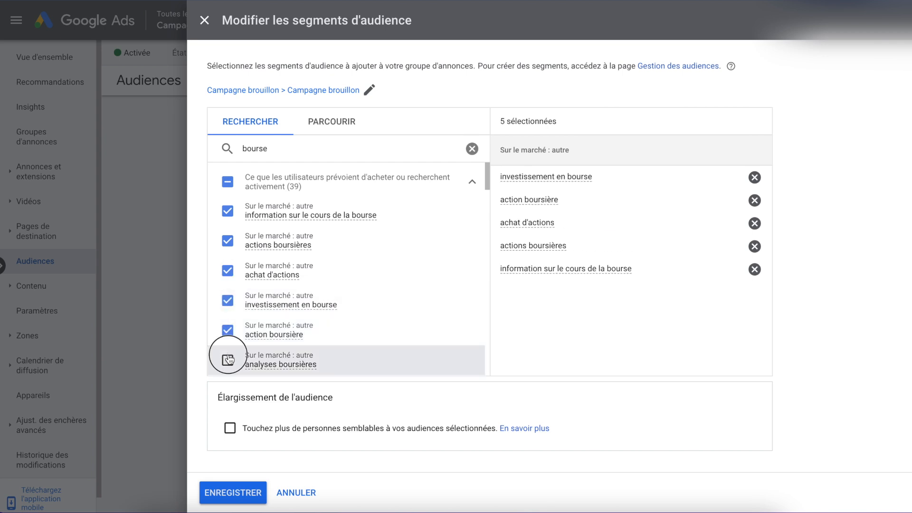
click(228, 360)
mouse_move(297, 340)
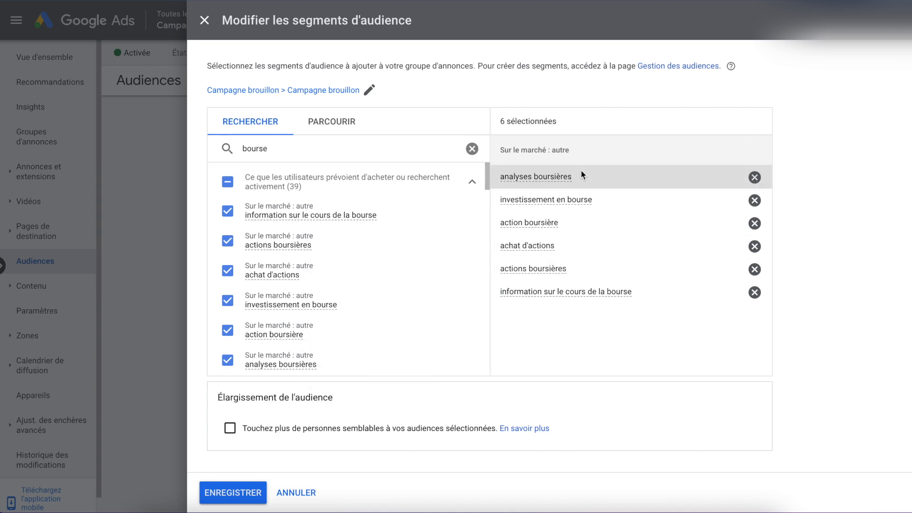
mouse_move(541, 183)
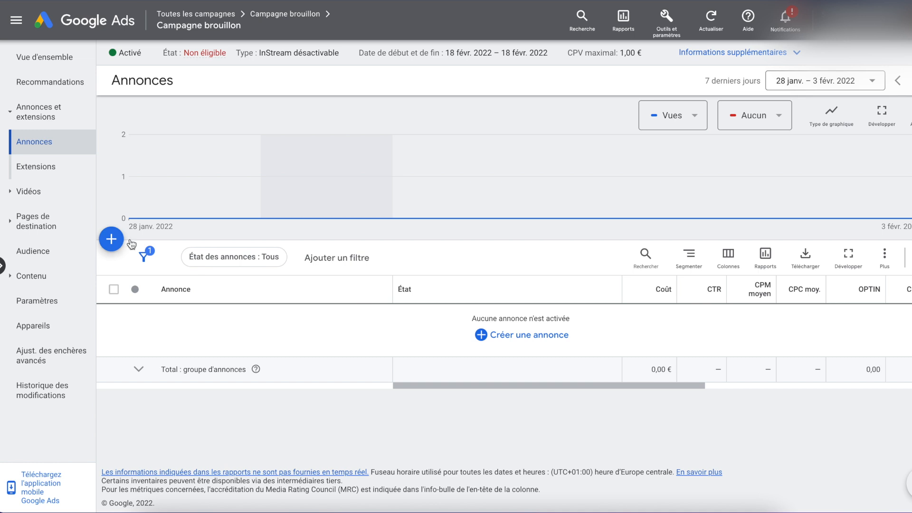
Step: Start a new video ad using the copied URL of the YouTube video "5 idées de revenus passifs pour faire 100€ par jour en 2022"
click(518, 337)
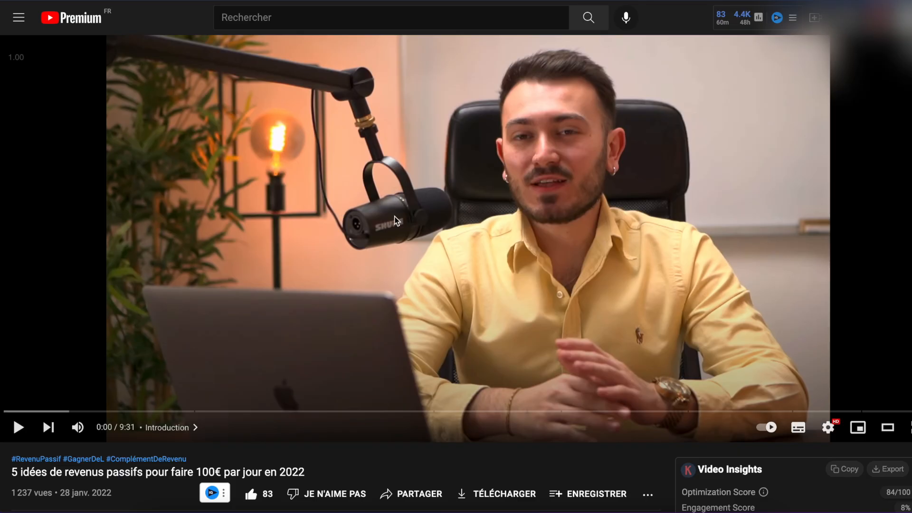
right_click(427, 211)
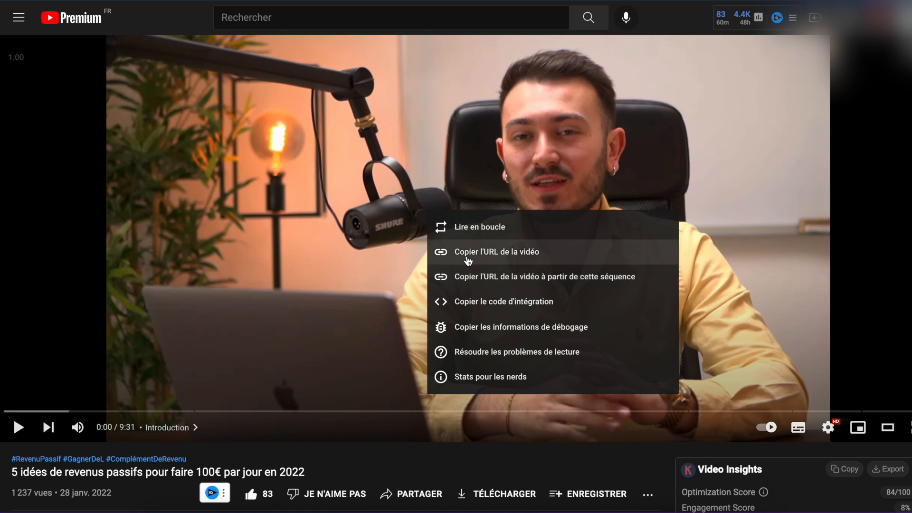
click(465, 259)
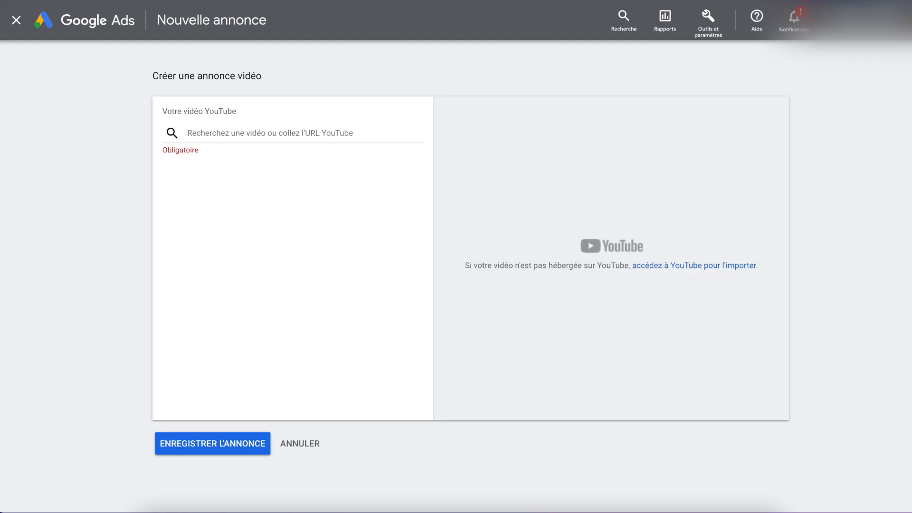
text(https://youtu.be/nXm1yR2Sb9Y)
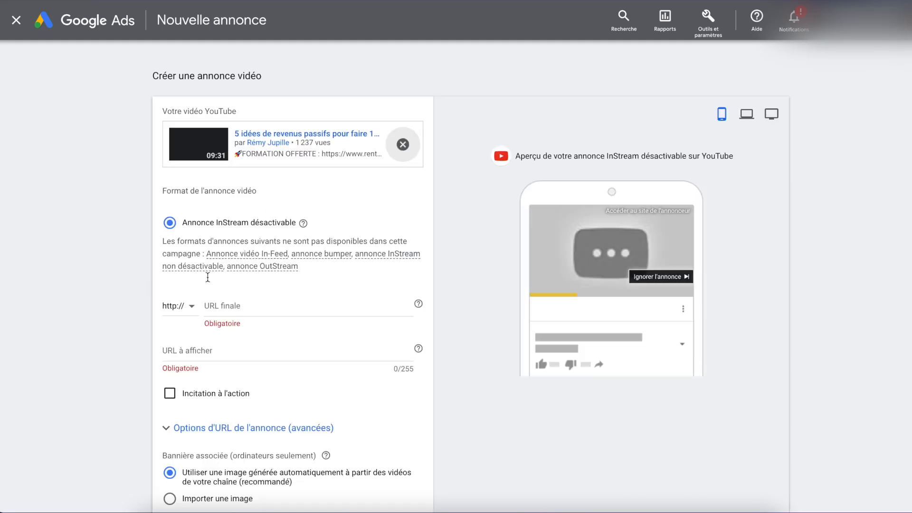
Step: Fill in the final URL and "blabla.com" as the display URL, and save the video ad without a call to action
scroll(232, 335, down, 2)
scroll(226, 484, down, 1)
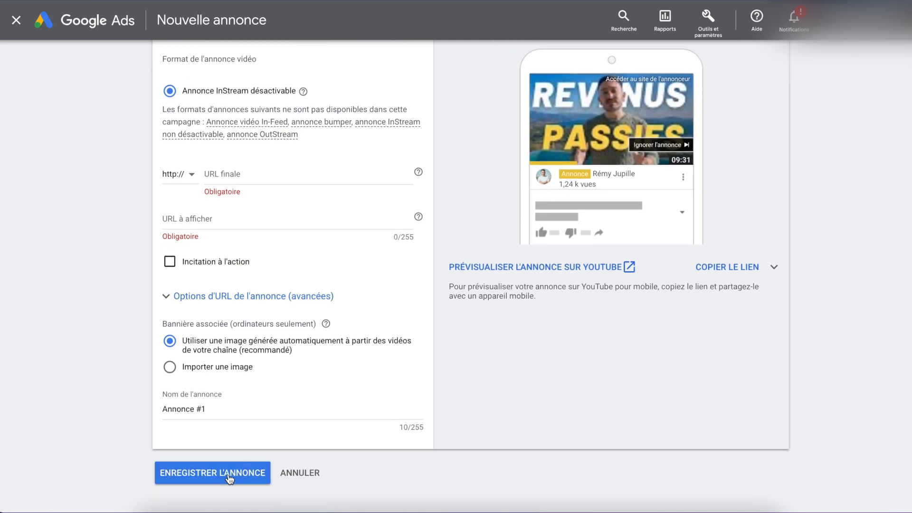
click(254, 471)
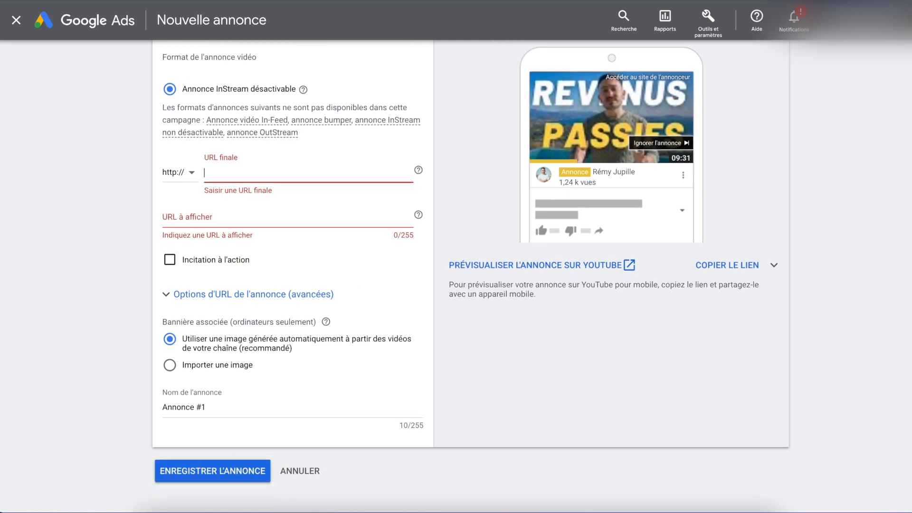
click(220, 221)
click(220, 262)
scroll(209, 462, down, 3)
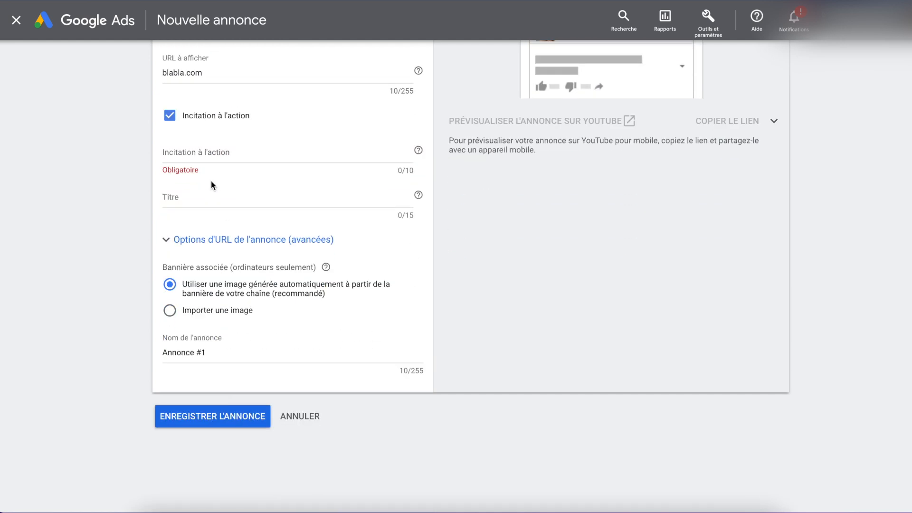
click(203, 115)
click(209, 326)
scroll(325, 299, up, 1)
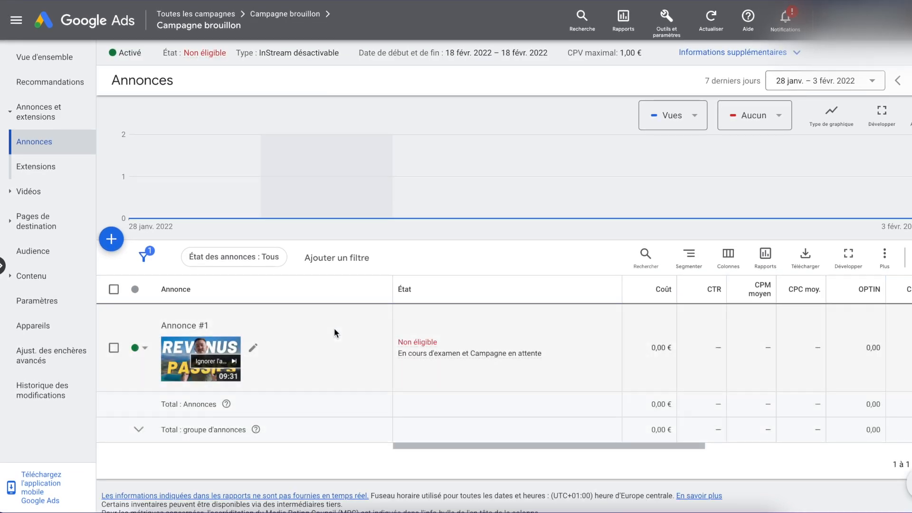
scroll(332, 329, down, 1)
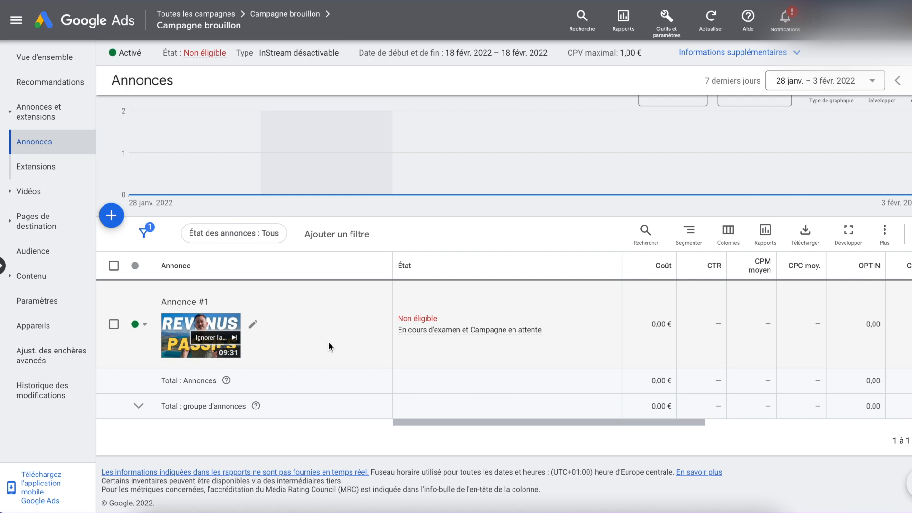
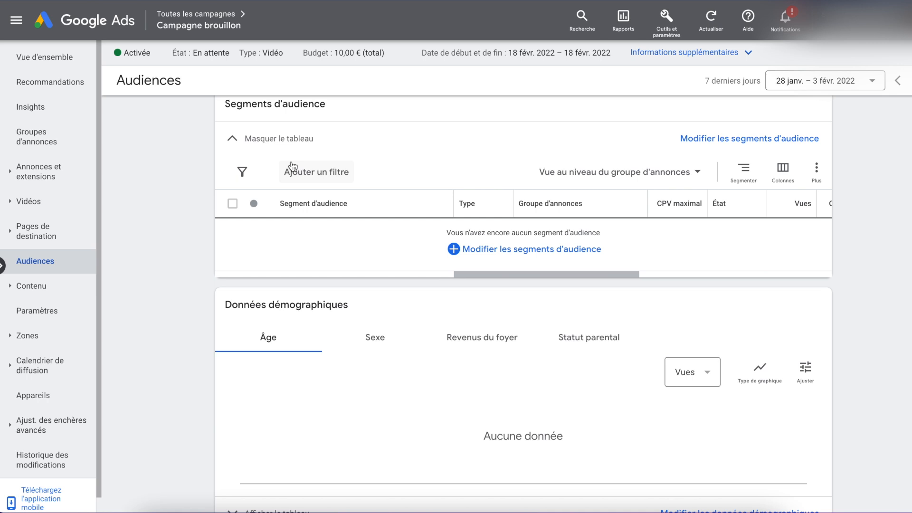
Step: Edit the audience segments of the "Campagne brouillon" ad group, searching for "bourse" and selecting the "actions boursières" segment
click(475, 250)
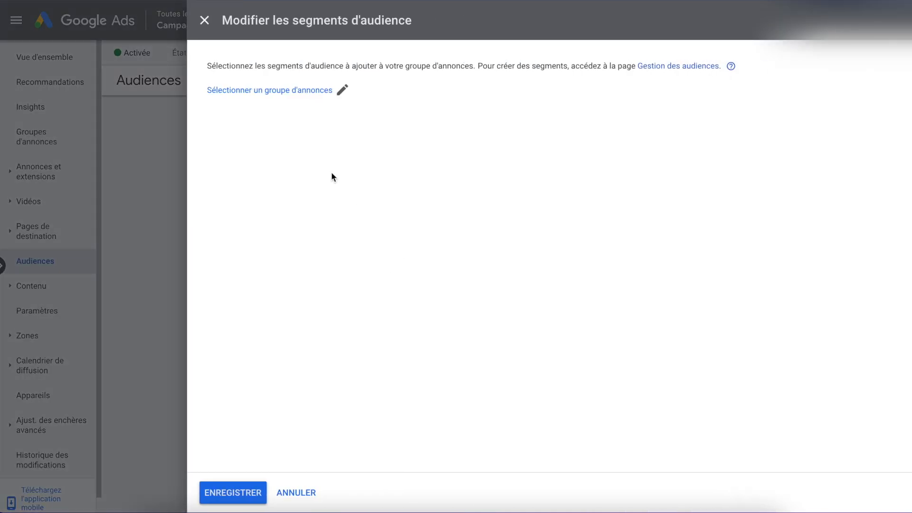
click(269, 93)
click(398, 242)
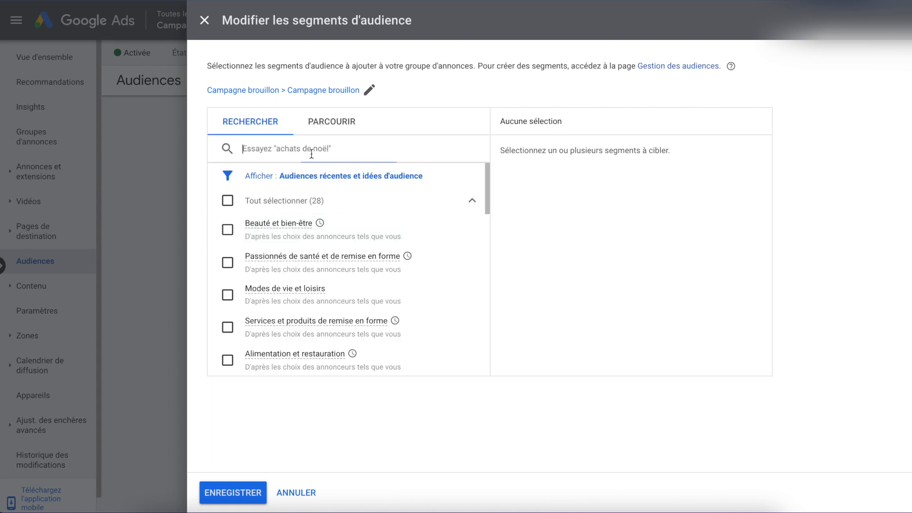
text(bourse)
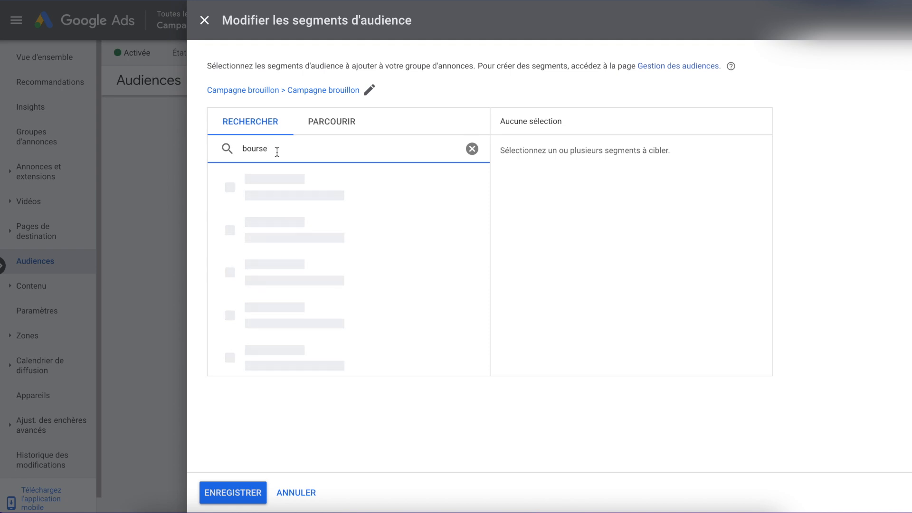
scroll(237, 261, down, 1)
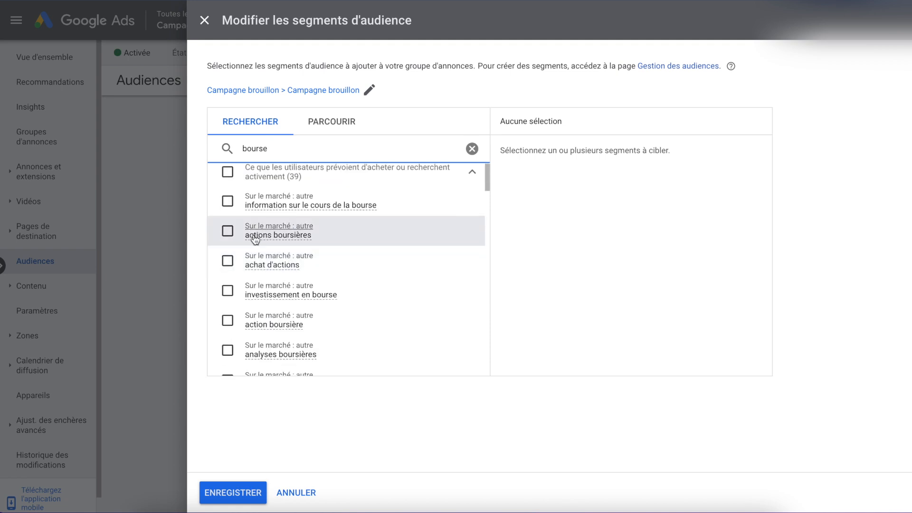
click(231, 236)
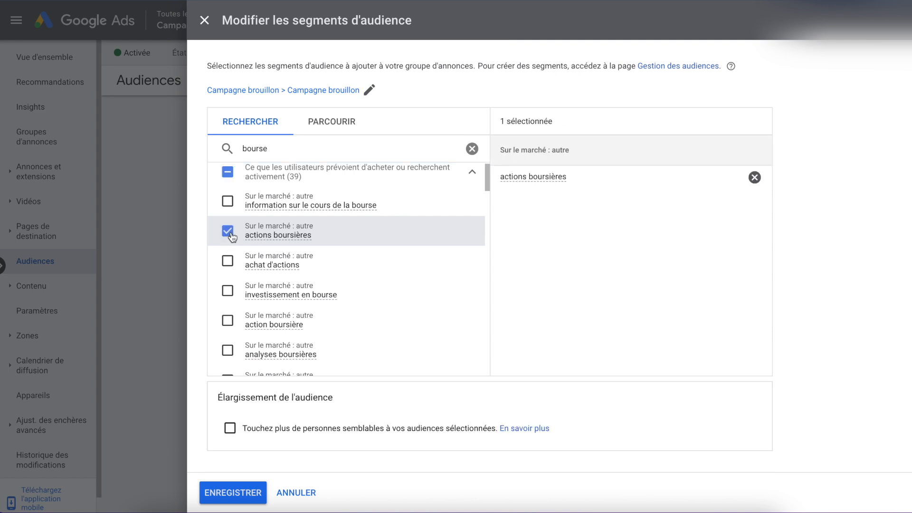
Step: Save the selected audience segment to the ad group and check its performance columns
click(233, 492)
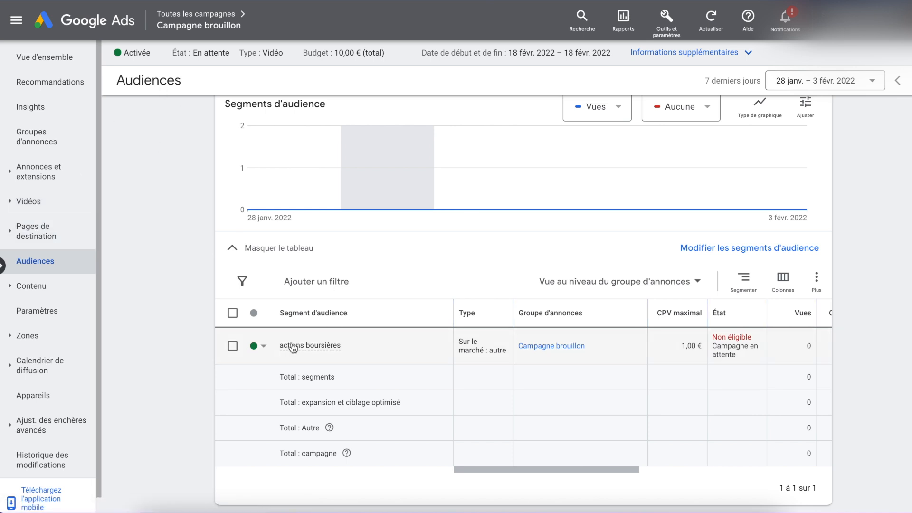
mouse_move(293, 348)
scroll(413, 355, right, 5)
Step: Remove the "actions boursières" audience segment from the ad group
click(233, 347)
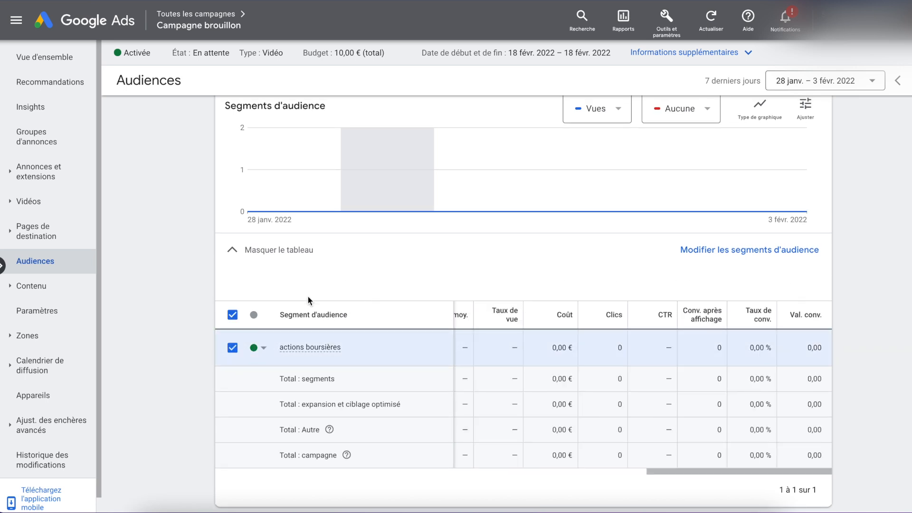
click(349, 283)
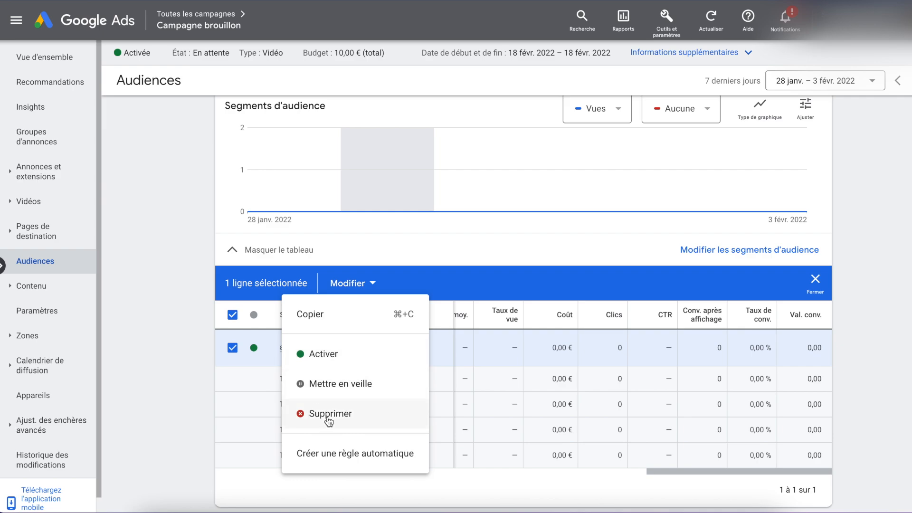
click(328, 414)
click(630, 294)
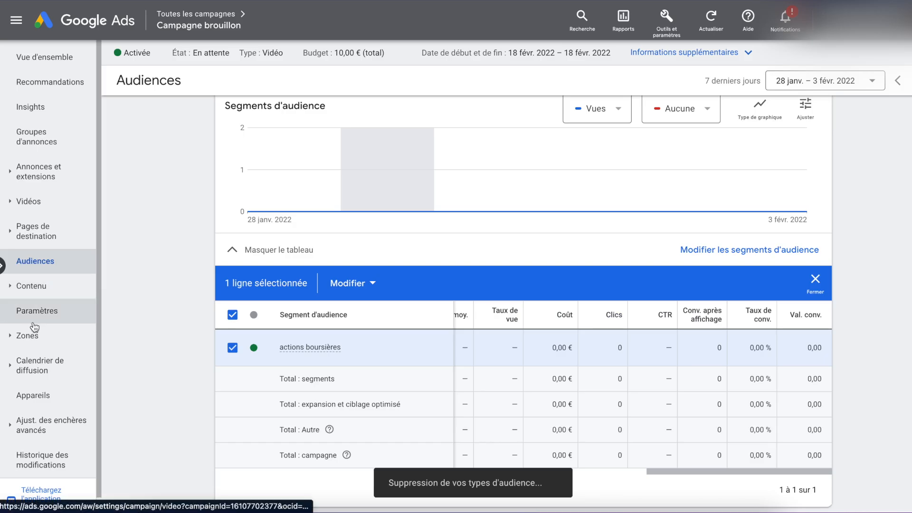
Step: Add the Display/video keyword "bourse" to the "Campagne brouillon" ad group and save it
click(33, 285)
click(47, 371)
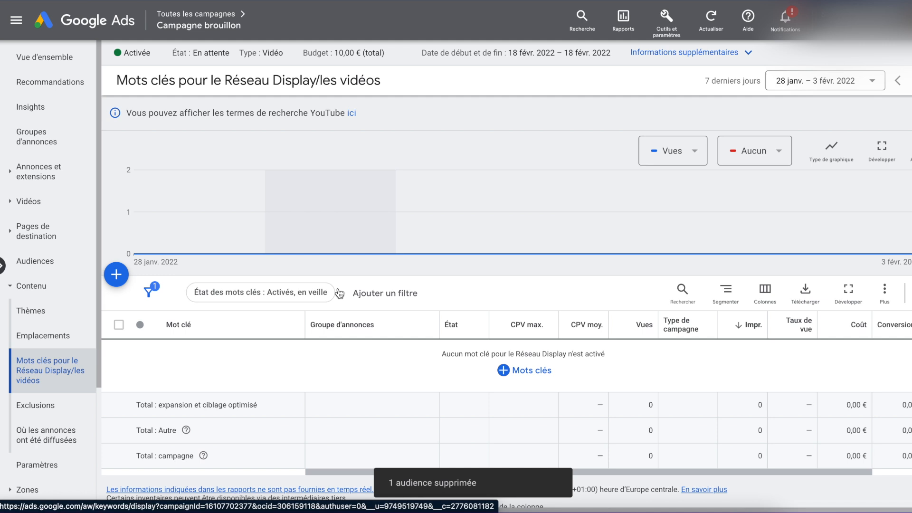
click(534, 374)
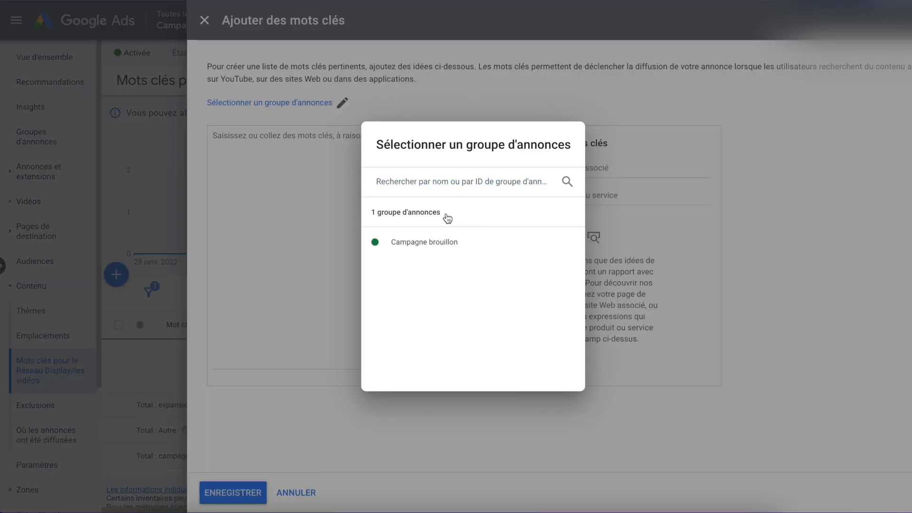
click(424, 242)
click(373, 214)
text(bourse)
click(227, 487)
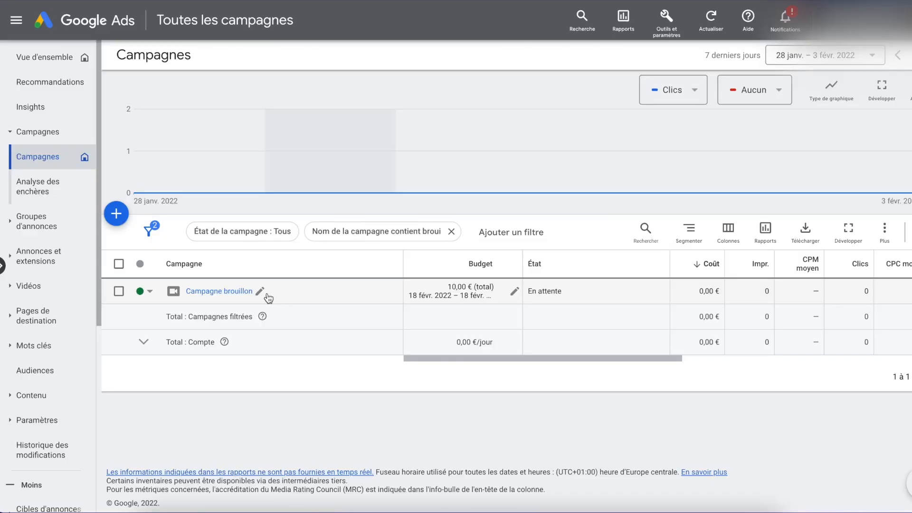
Step: Rename the draft campaign "Campagne brouillon / MC / BOURSE" in the list of all campaigns
click(261, 292)
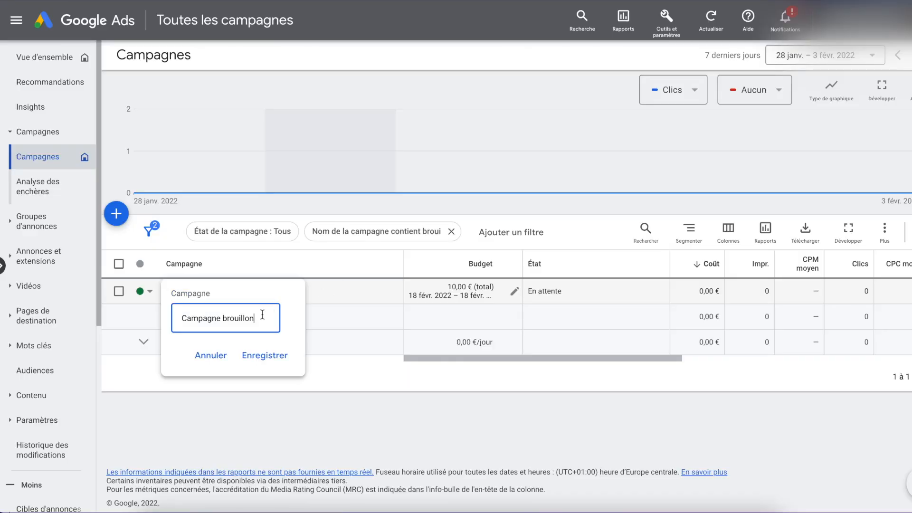
text(/ MC)
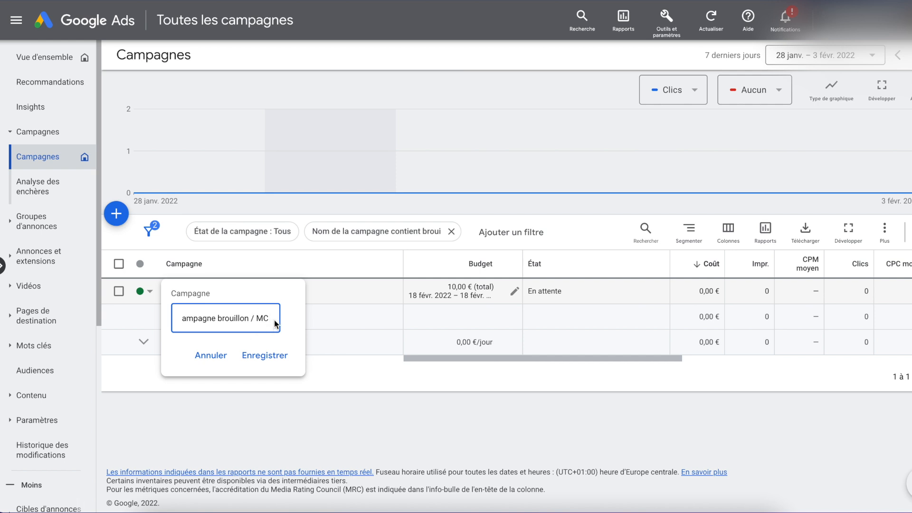
text(/ BOURSE)
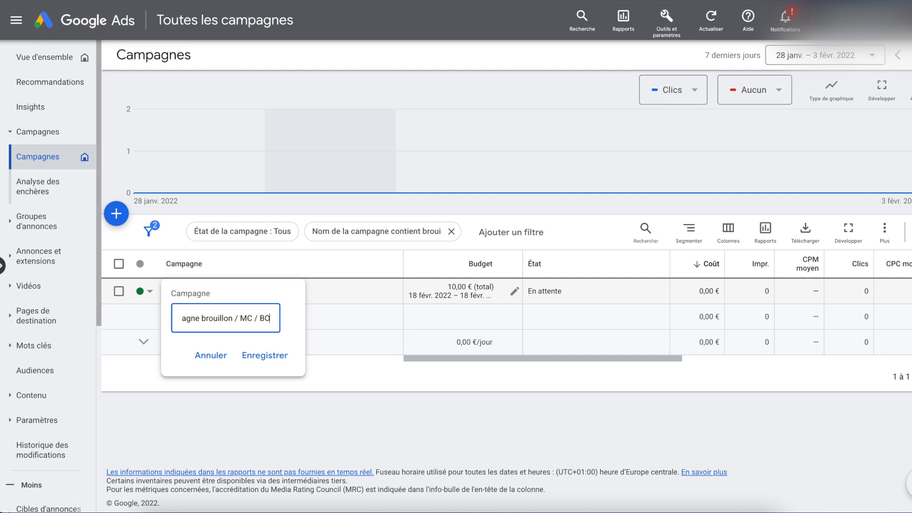
click(276, 356)
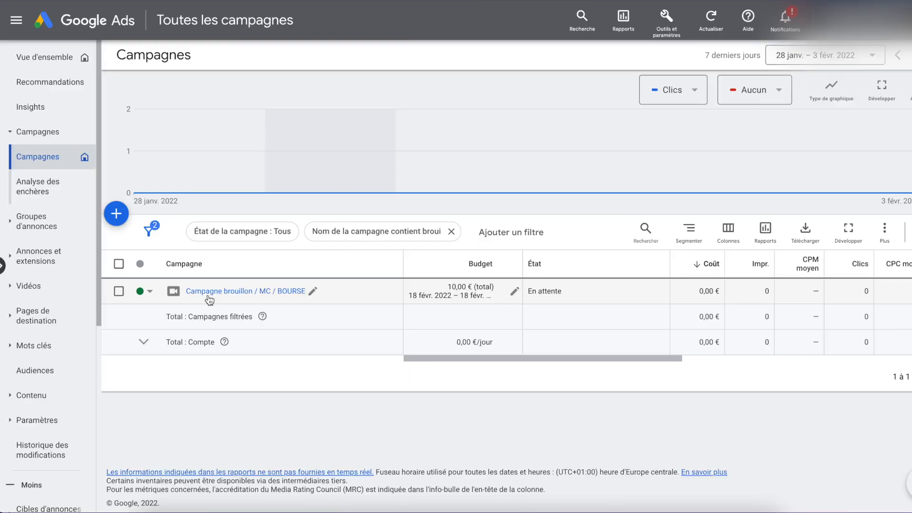
Step: Duplicate the "Campagne brouillon / MC / BOURSE" campaign, adjusting the copy's dates to run from 25 to 26 February
click(119, 291)
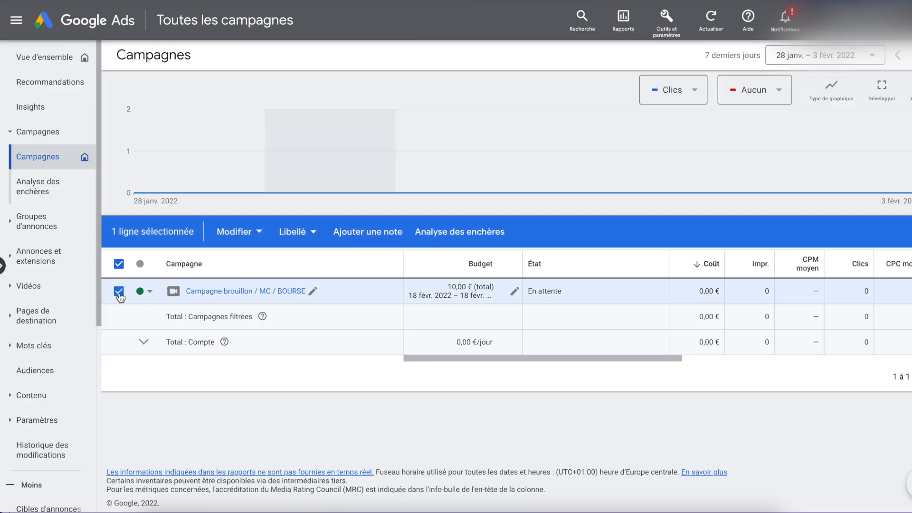
click(228, 232)
click(48, 75)
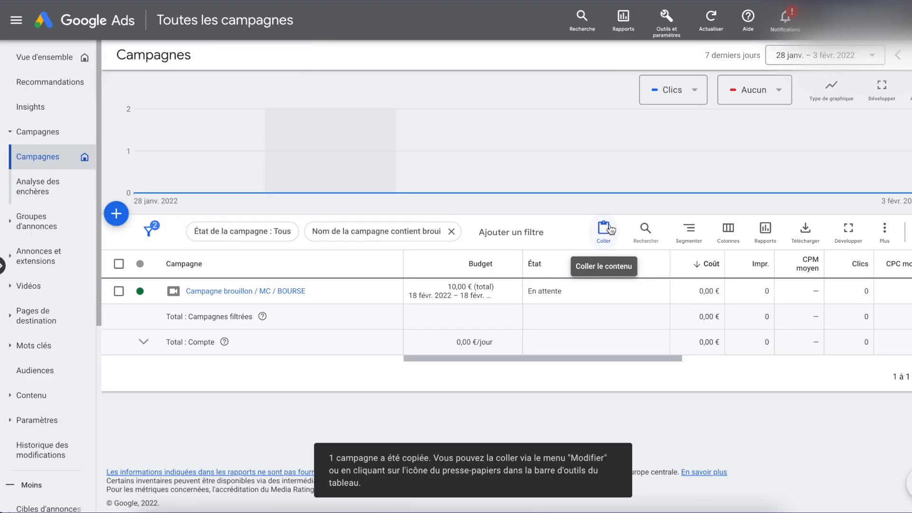
click(611, 229)
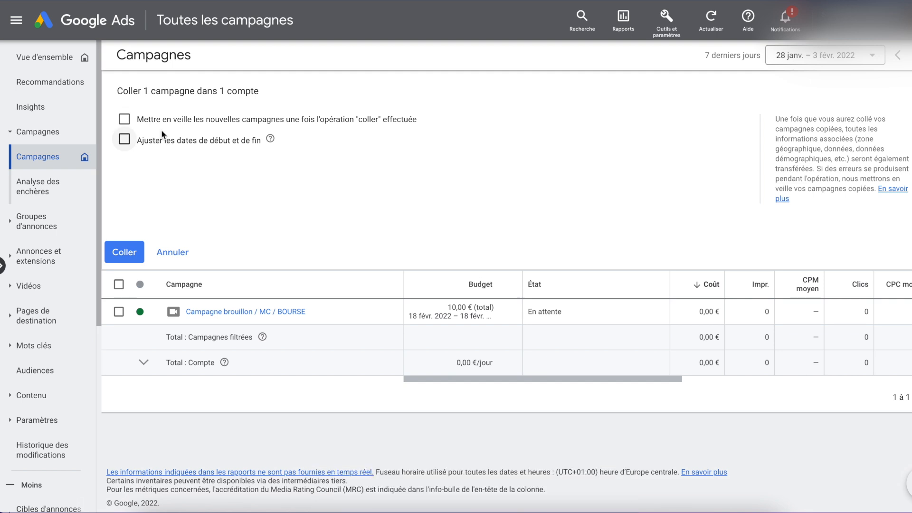
click(168, 138)
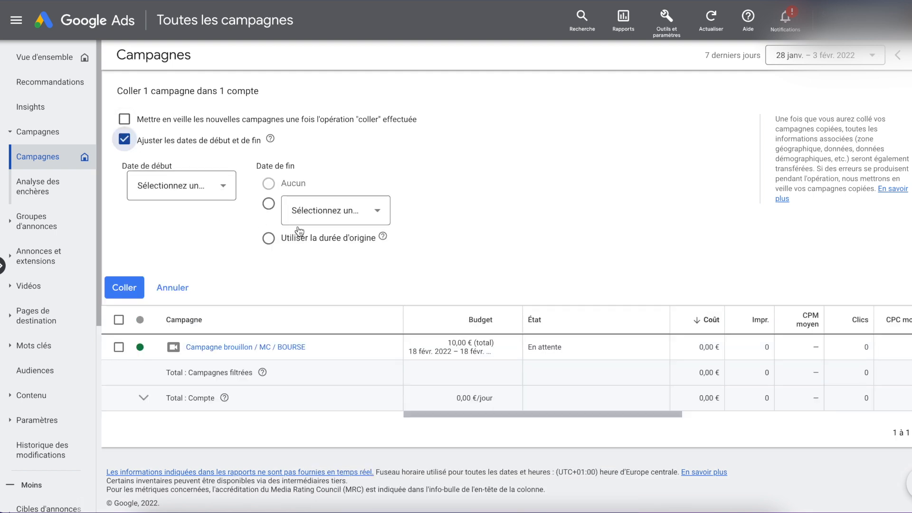
click(213, 190)
click(227, 358)
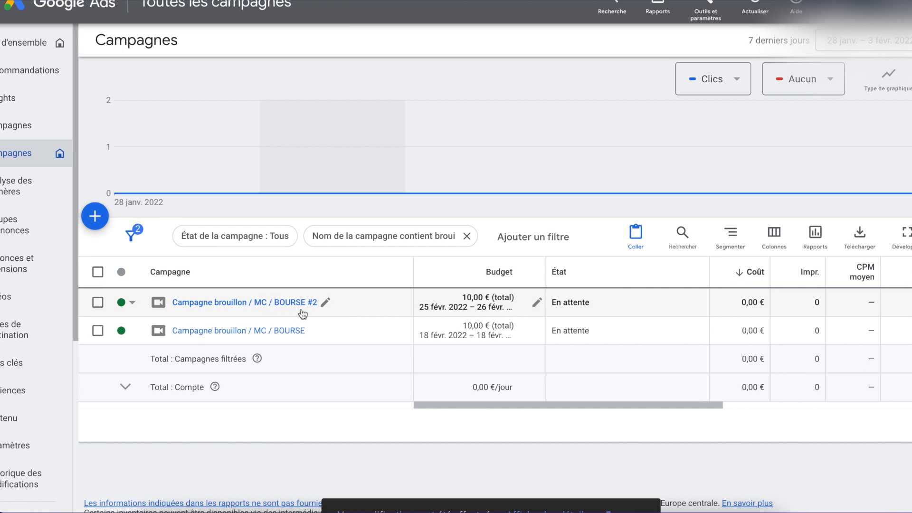
Step: Rename the duplicated campaign "Campagne brouillon / MC / INVESTIR"
click(326, 302)
drag(220, 332, 281, 332)
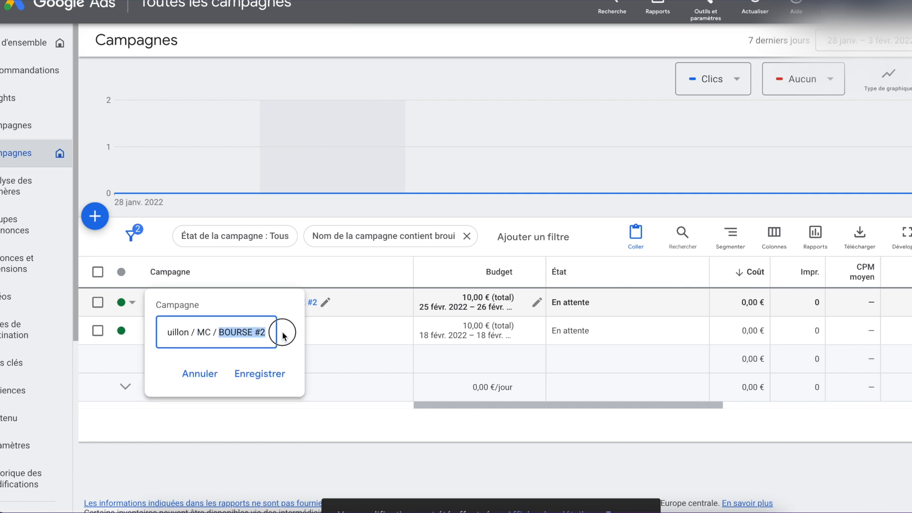
text(INVIS)
key(BackSpace)
key(BackSpace)
text(ESTI)
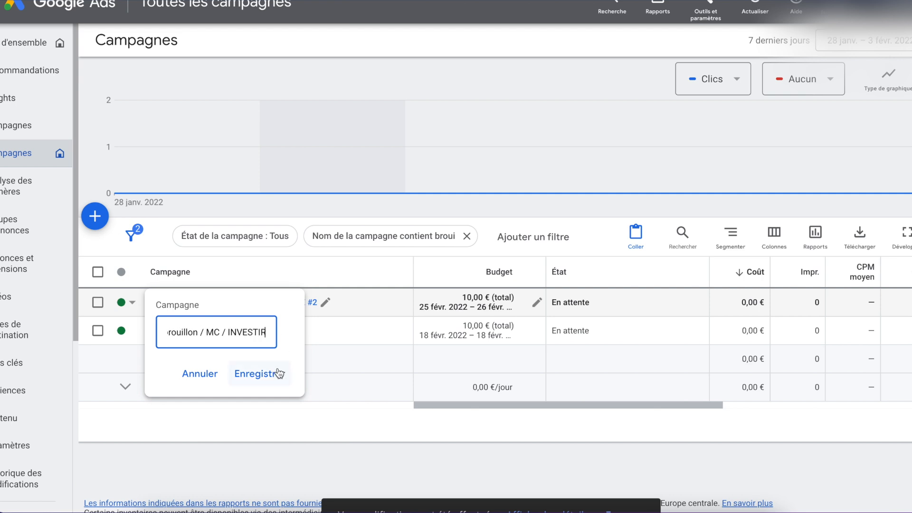
click(277, 374)
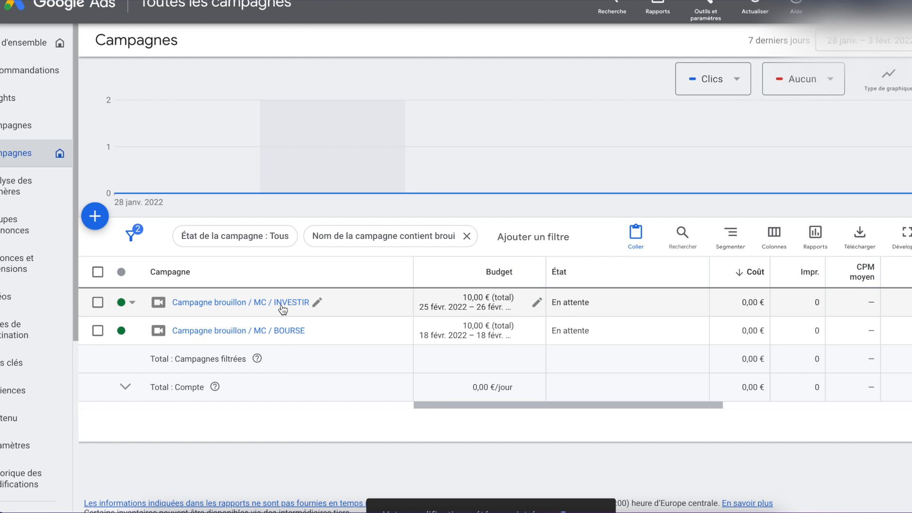
Step: Change the Display/video keyword of the "Campagne brouillon / MC / INVESTIR" campaign to "investir"
click(285, 302)
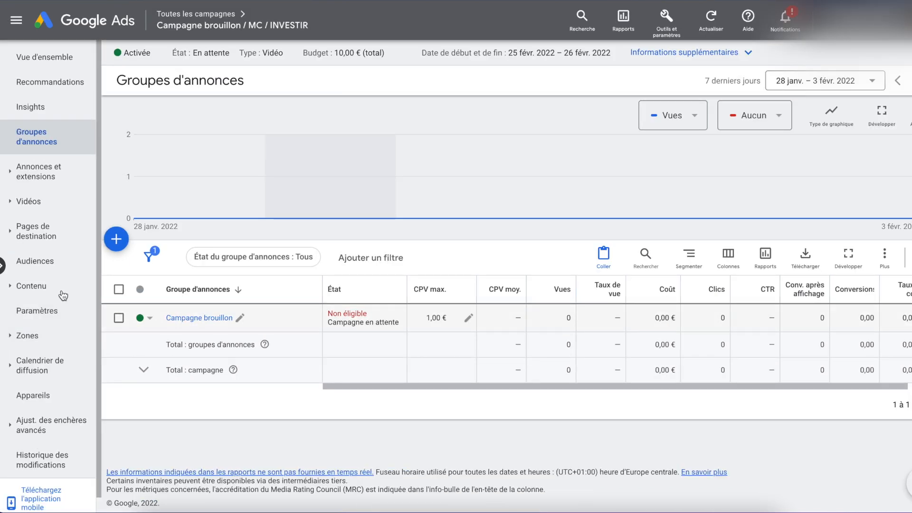
click(61, 292)
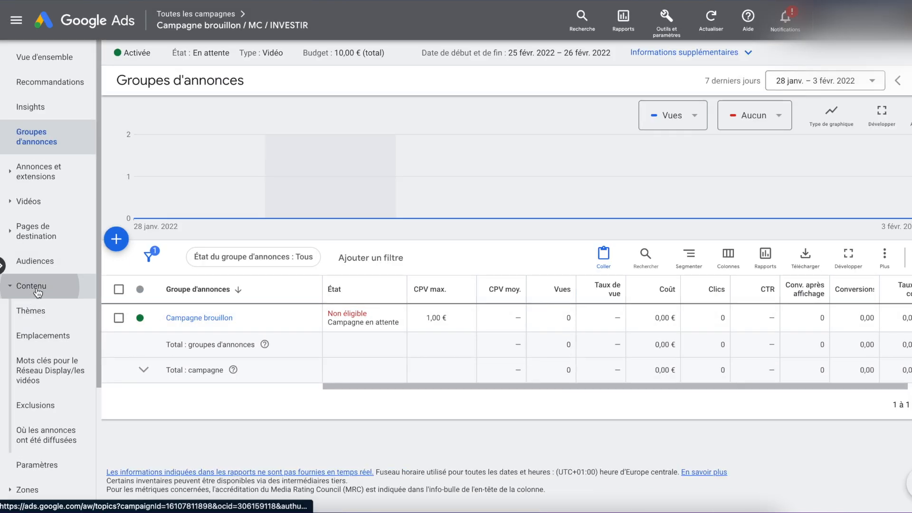
click(36, 311)
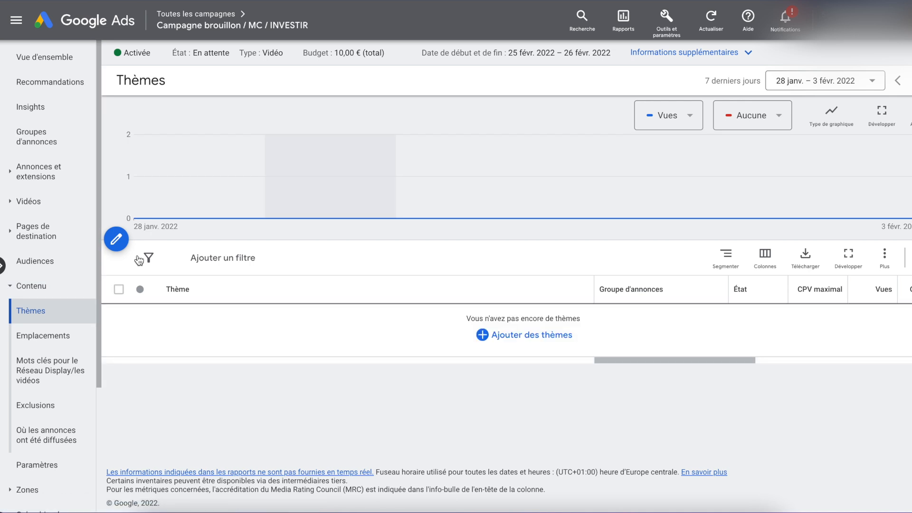
click(66, 374)
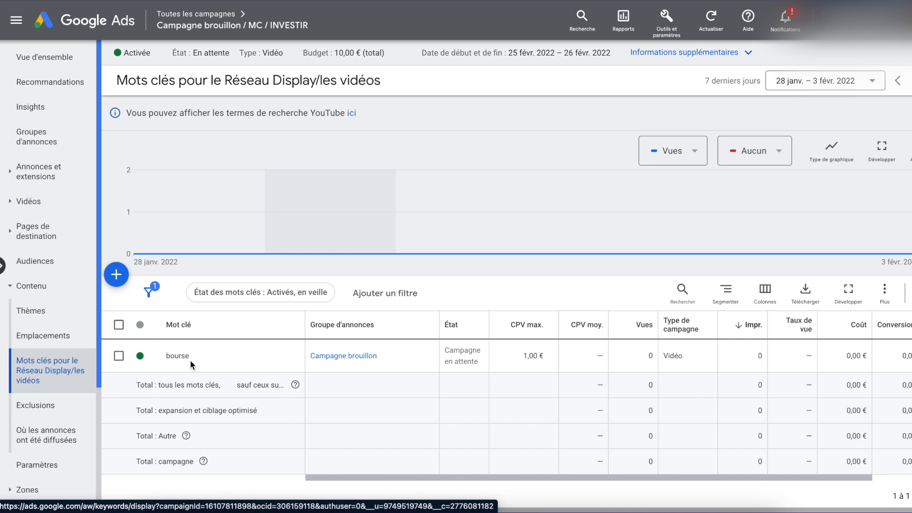
click(296, 355)
text(investir)
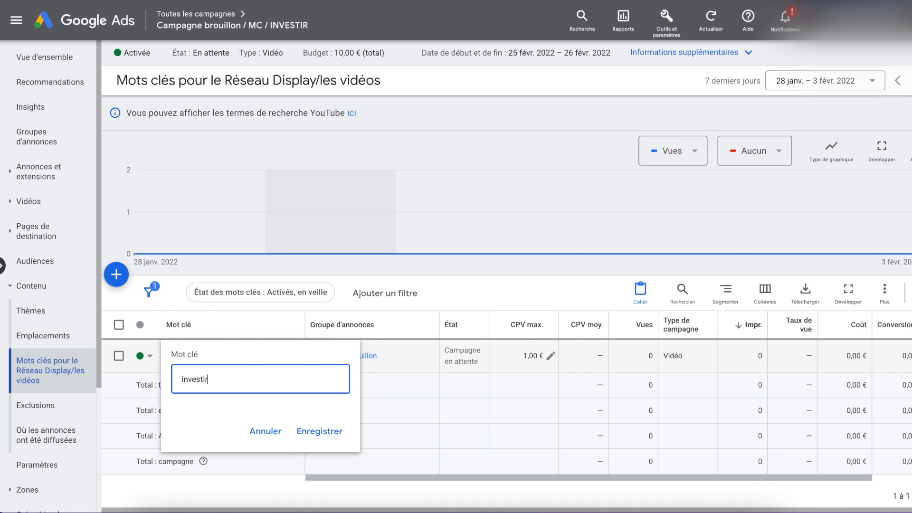
click(312, 434)
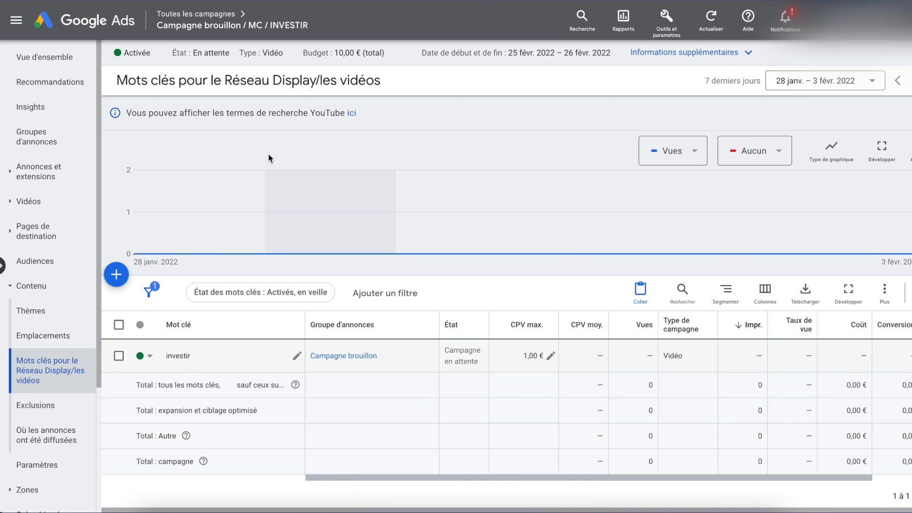
Step: Return to all campaigns and set the total budget of "Campagne brouillon / MC / BOURSE" to 12 €
mouse_move(215, 21)
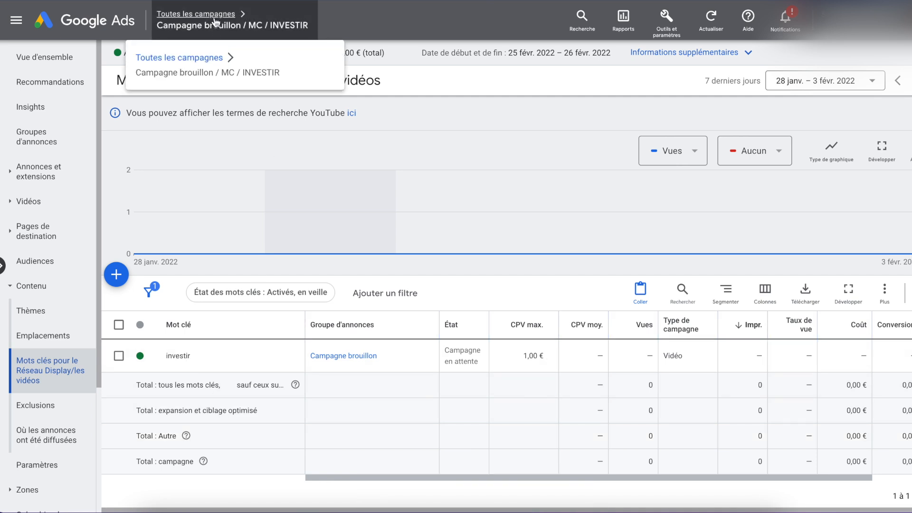
click(214, 19)
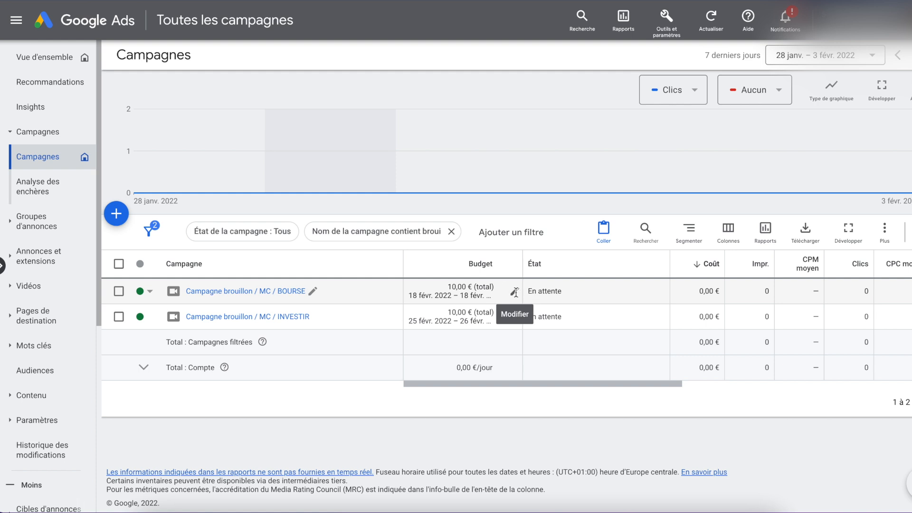
click(512, 292)
double_click(494, 321)
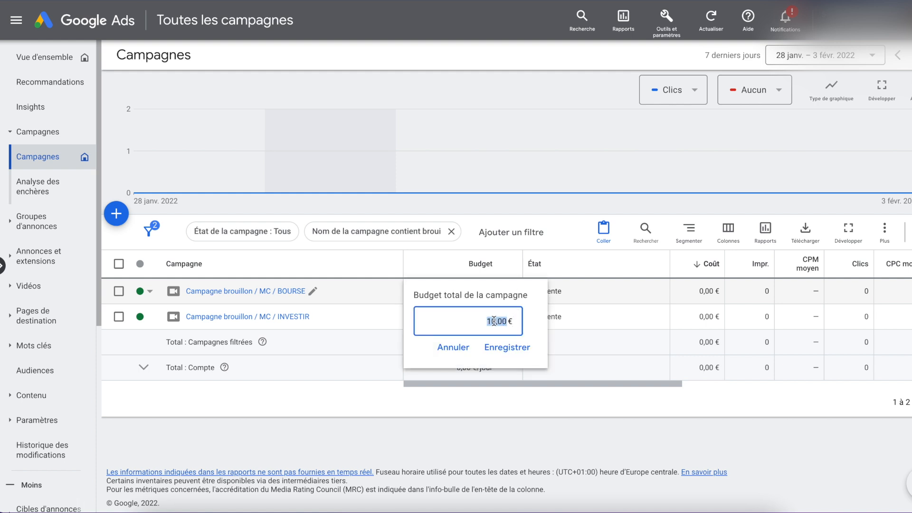
key(BackSpace)
text(12)
click(504, 347)
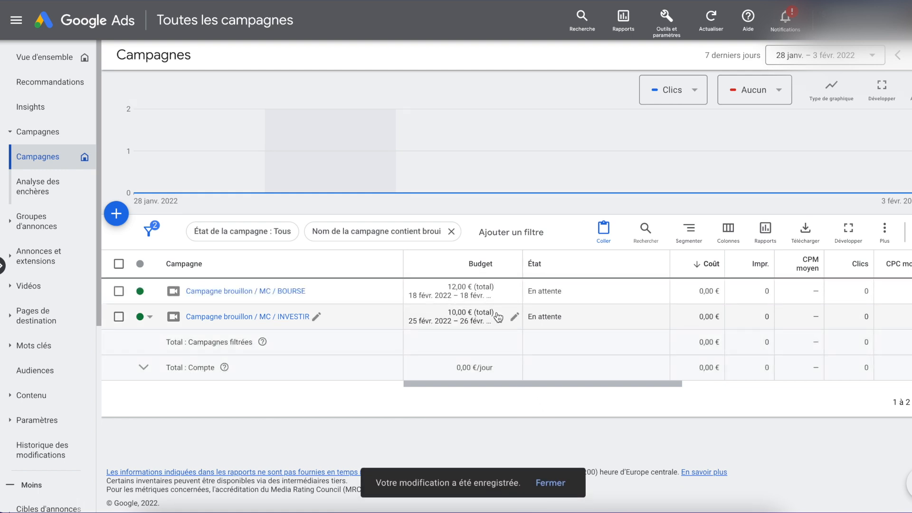